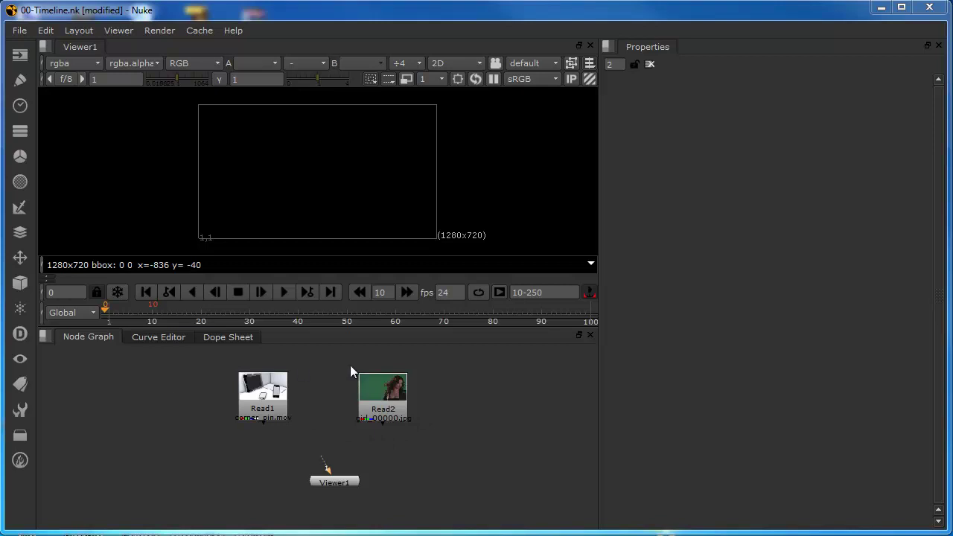
- Look through the Time nodes and node search without adding any, then disable the 10–250 range
left_click(20, 105)
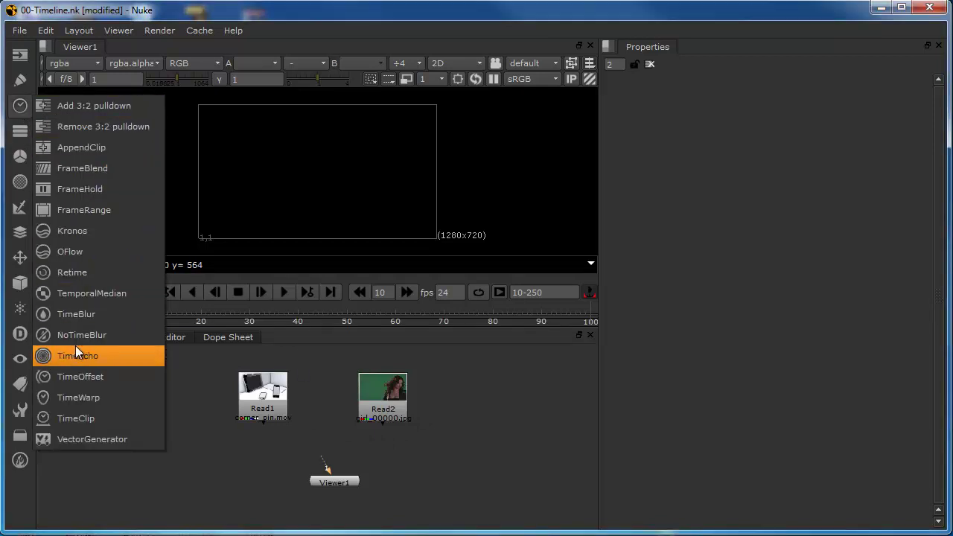
left_click(145, 447)
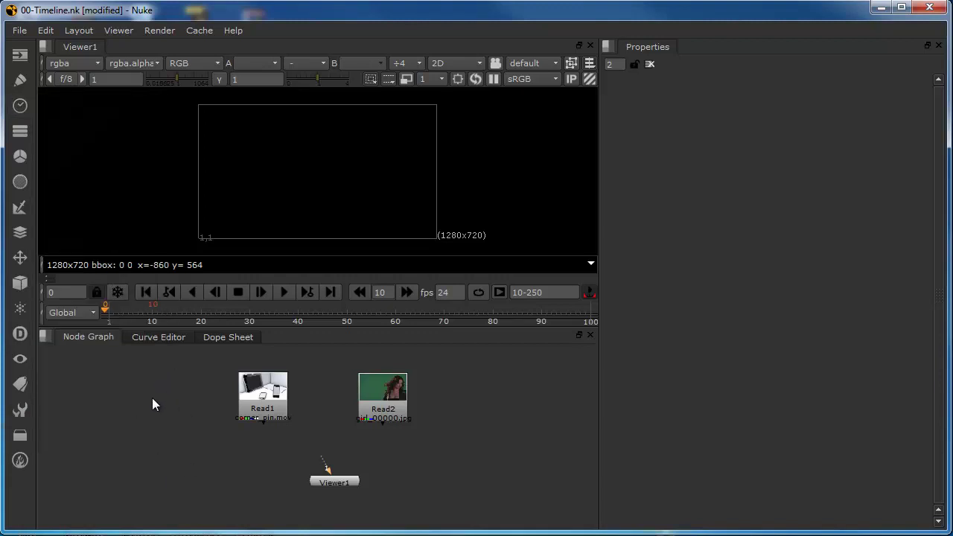
key("Tab")
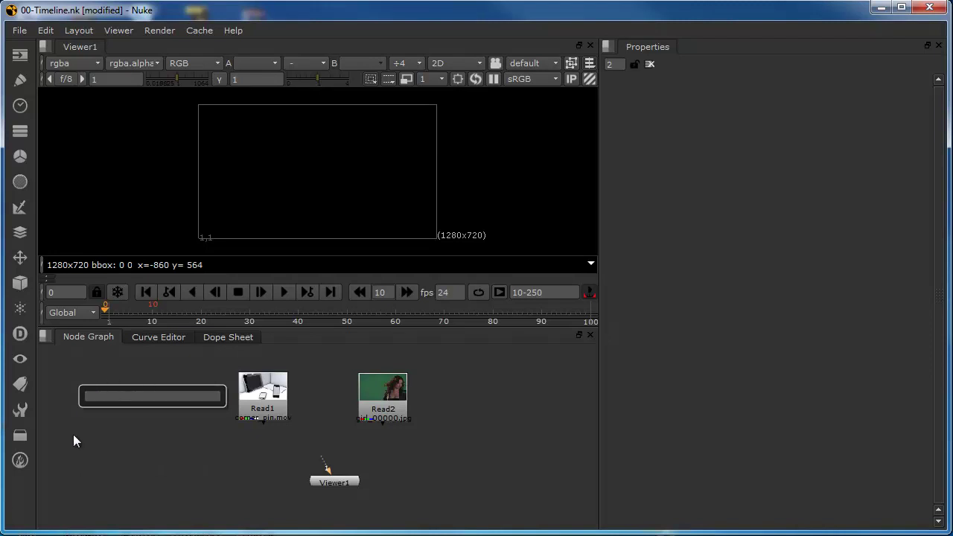
key("Escape")
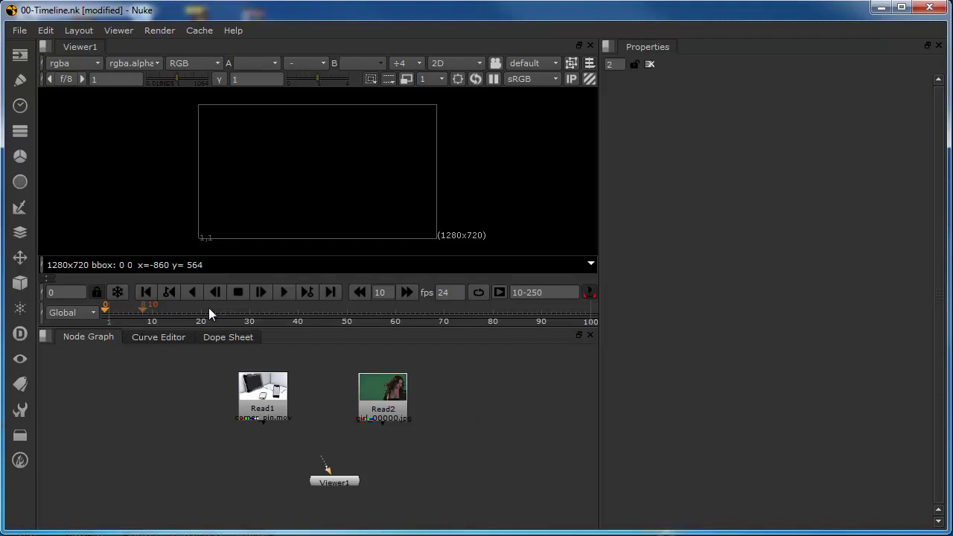
left_click(589, 292)
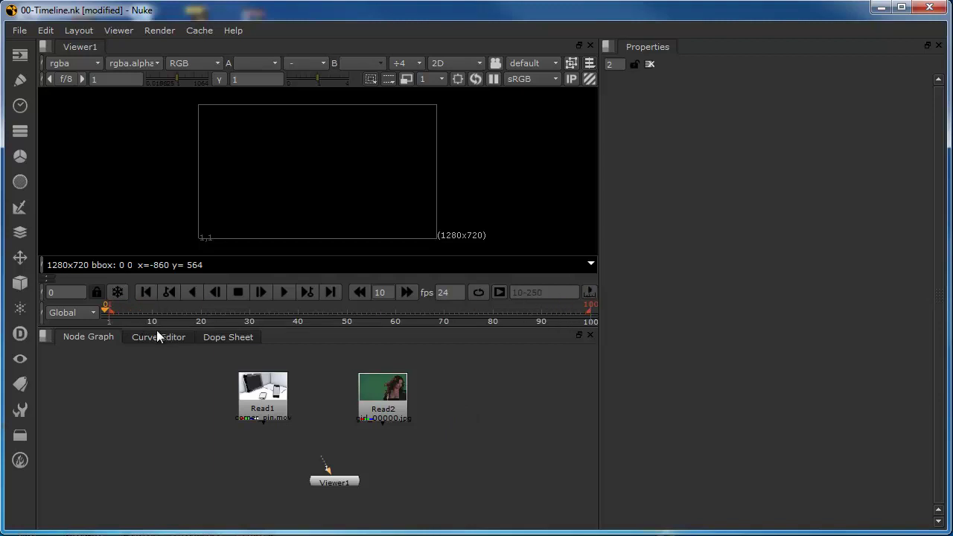
- Open Project Settings with S and change the frame range end to 150
left_click(110, 316)
key("s")
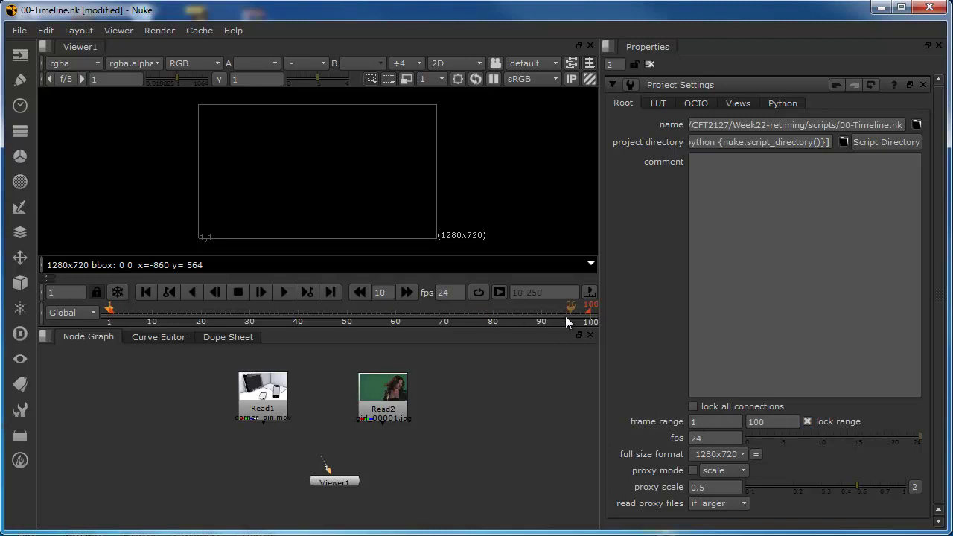
left_click_drag(566, 307, 107, 327)
left_click(707, 423)
key("Tab")
type("150")
key("Return")
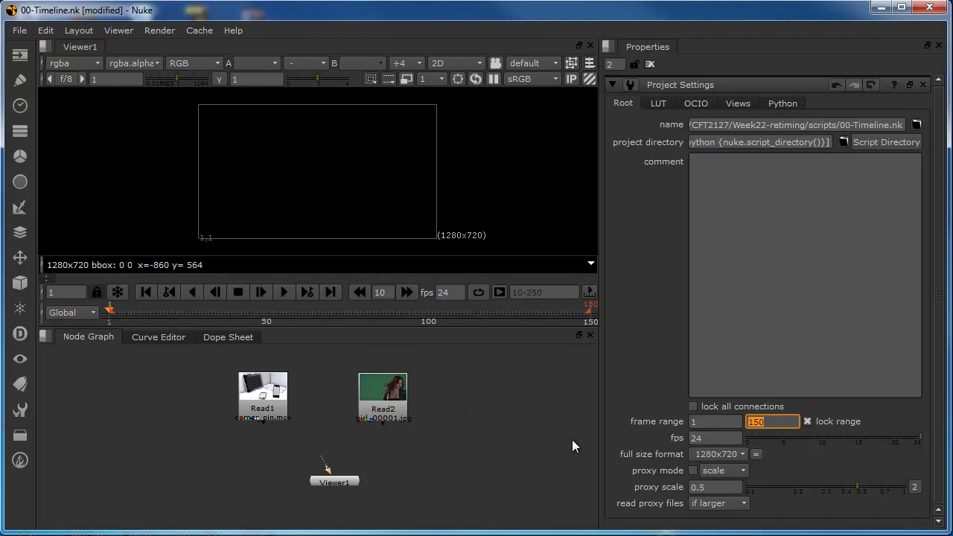
- Try project frame rates of 25 fps and then 30 fps
left_click(711, 440)
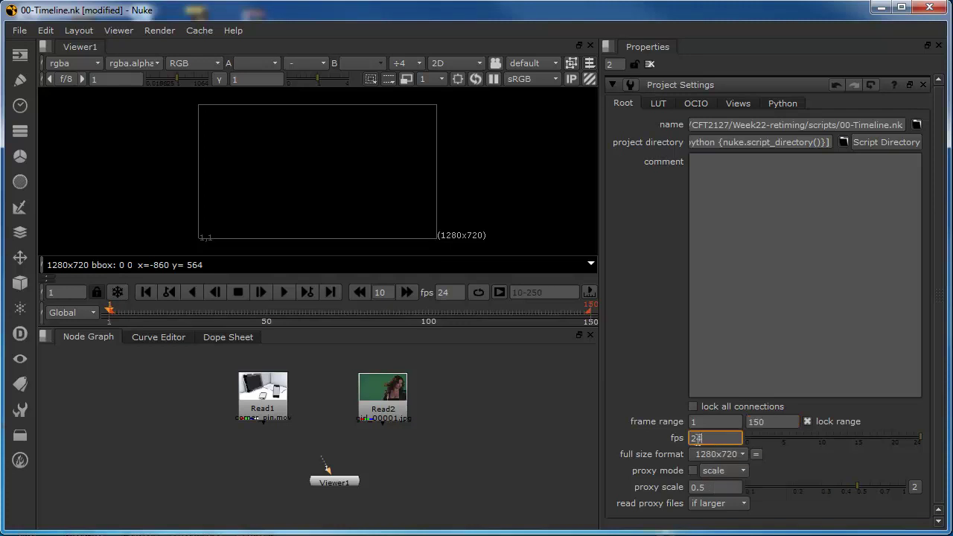
left_click_drag(697, 439, 737, 440)
type("5")
key("Return")
type("30")
key("Return")
- Restore 24 fps and set the project's last frame back to 100
left_click(776, 422)
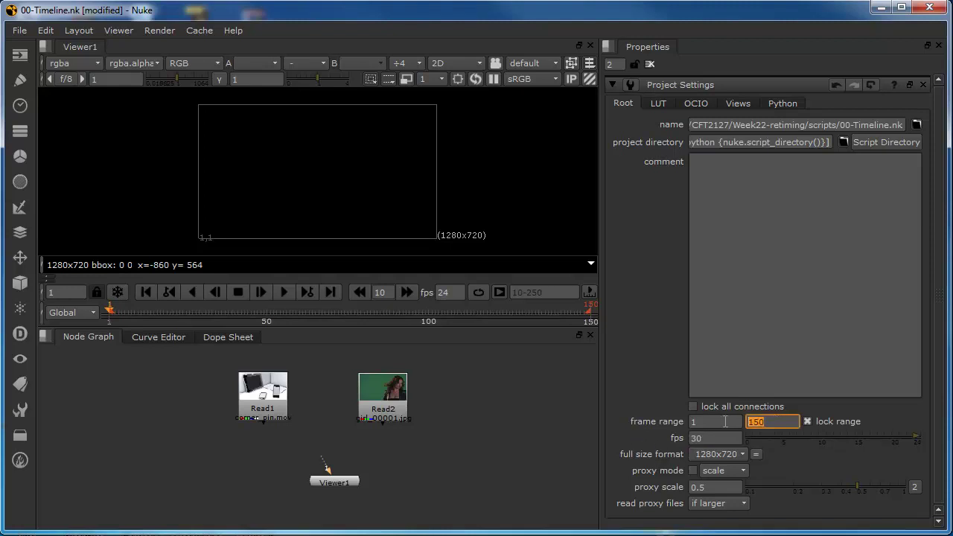
left_click(707, 437)
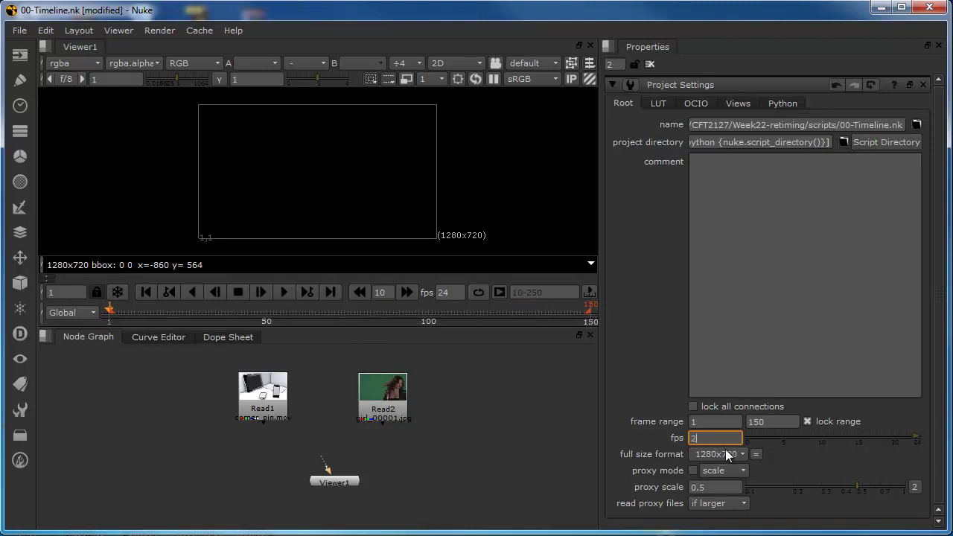
type("4")
left_click(773, 421)
type("1")
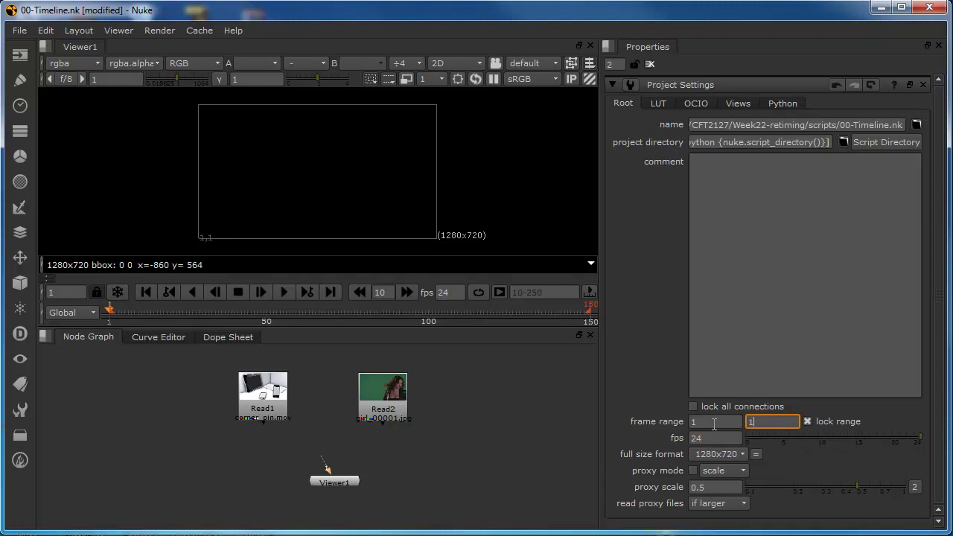
type("00")
key("Return")
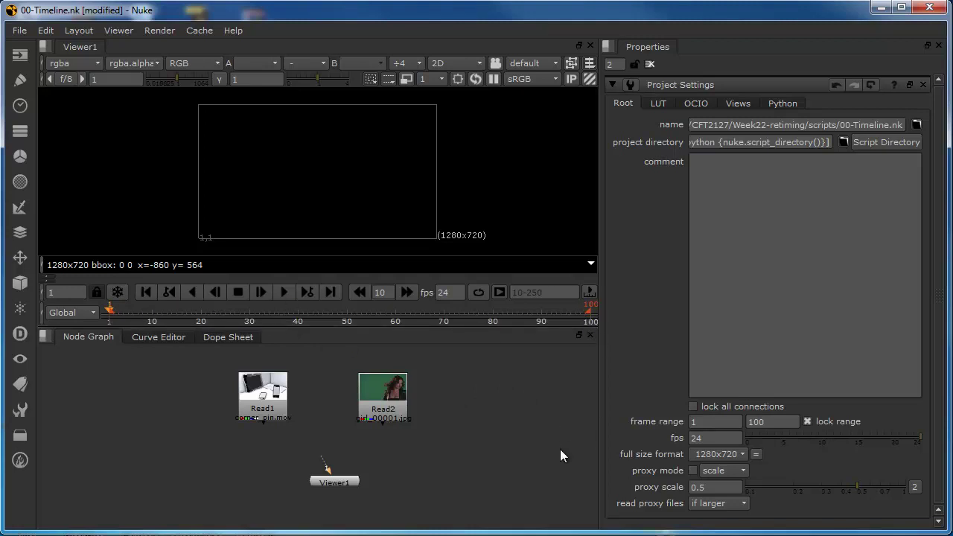
- Close Project Settings and preview the clips, landing on frame 24
left_click(925, 85)
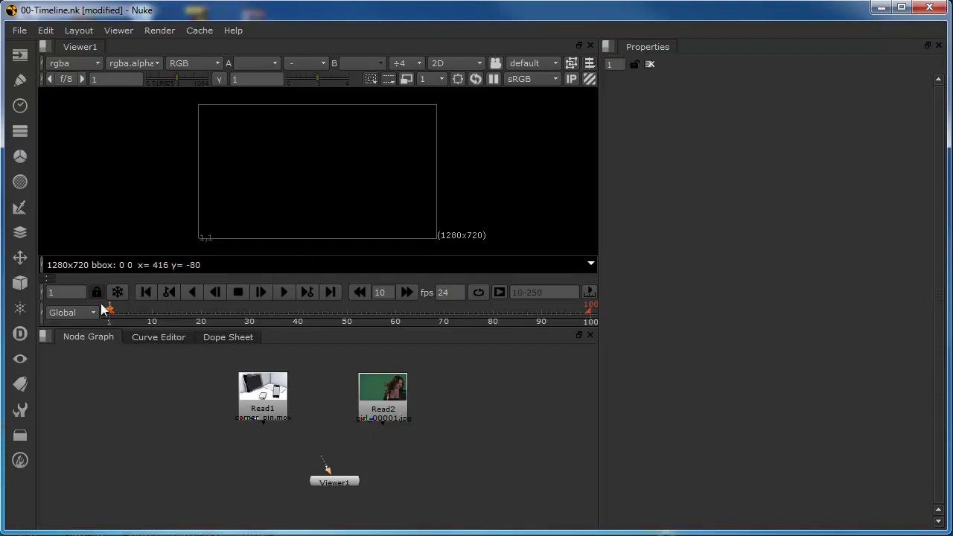
left_click_drag(149, 312, 111, 315)
key("l")
- Drag the in/out points to frames 10–60, enable the range, and play it
left_click_drag(110, 316, 155, 314)
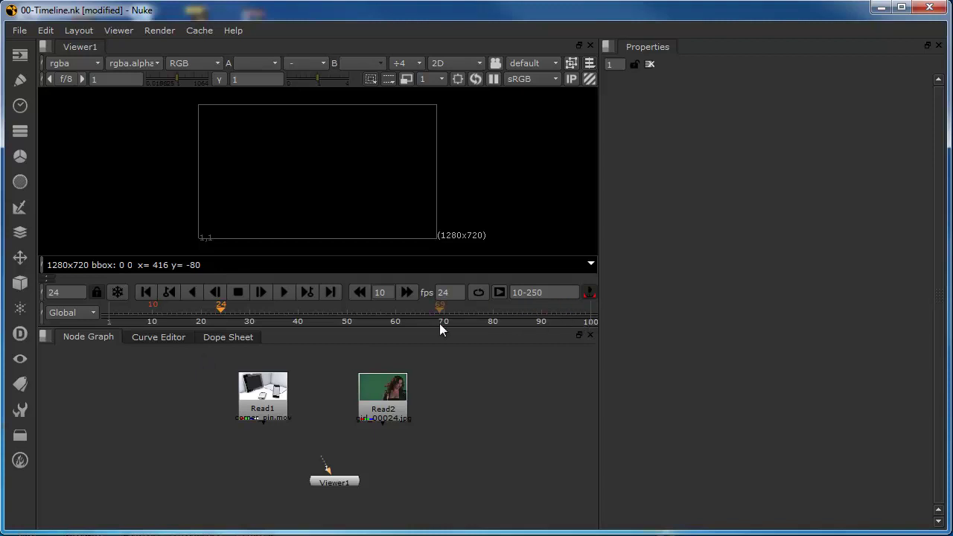
left_click(587, 294)
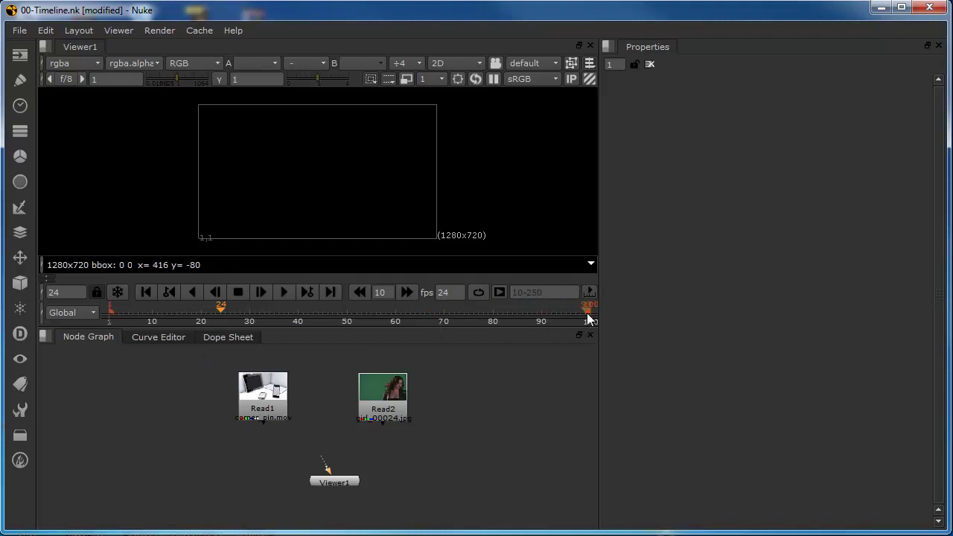
left_click_drag(588, 312, 378, 324)
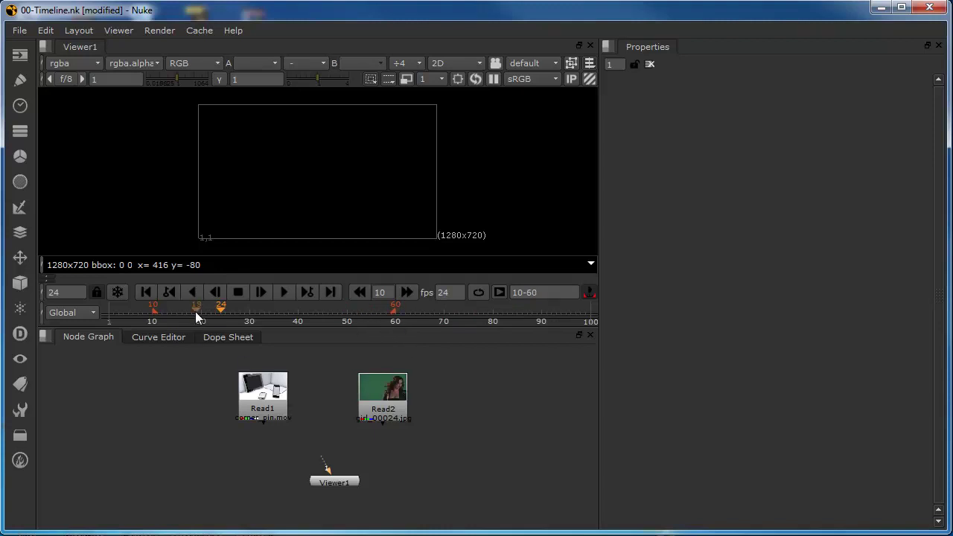
left_click(283, 291)
- Stop playback and toggle the 10–60 playback range off and back on
left_click(237, 291)
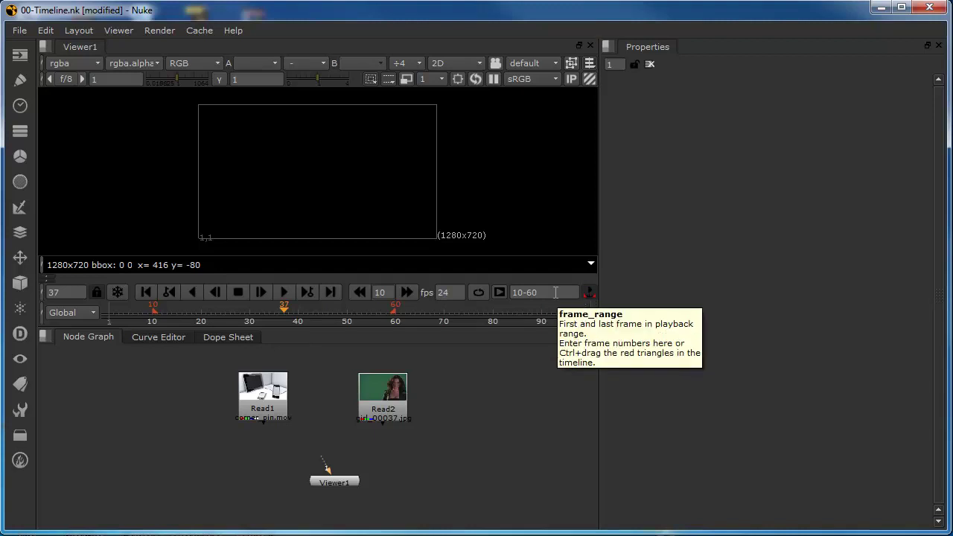
left_click(506, 292)
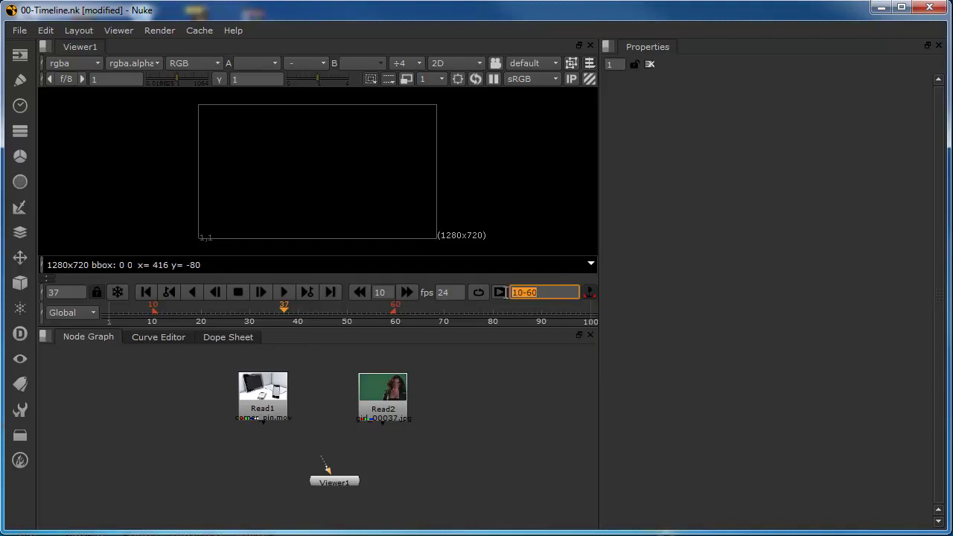
left_click(590, 292)
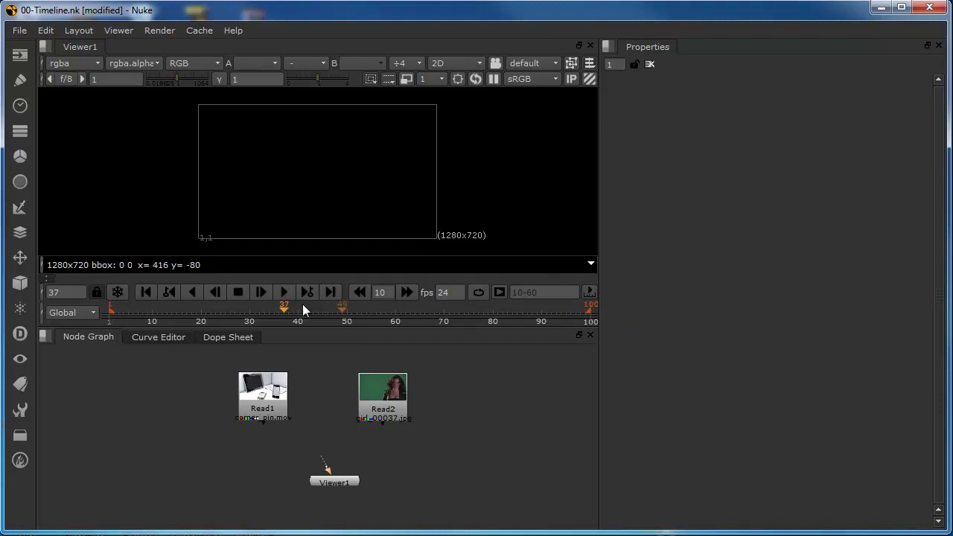
left_click(589, 294)
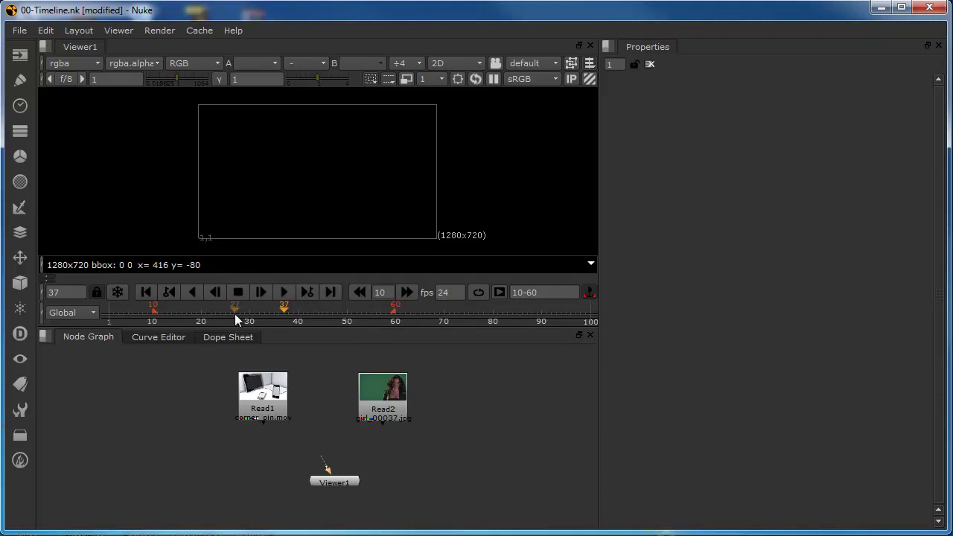
- Change the playback range field to 20–80 and scrub to frame 31
left_click(511, 294)
key("BackSpace")
type("8")
key("Return")
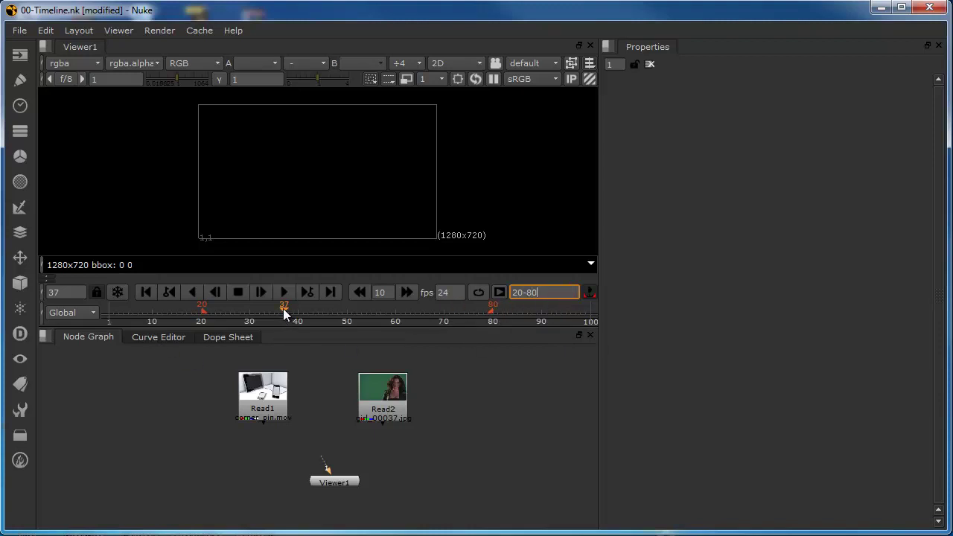
left_click_drag(283, 314, 254, 321)
triple_click(519, 294)
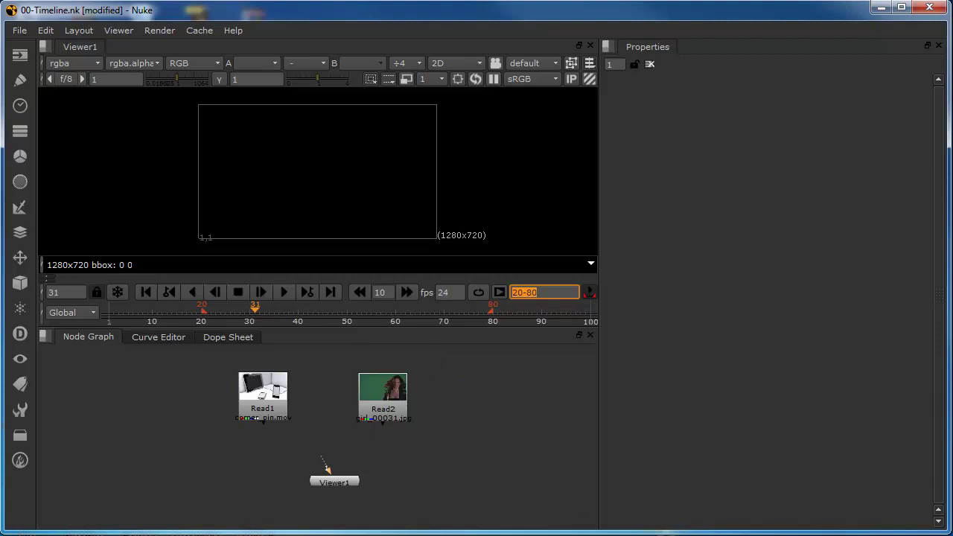
left_click(588, 292)
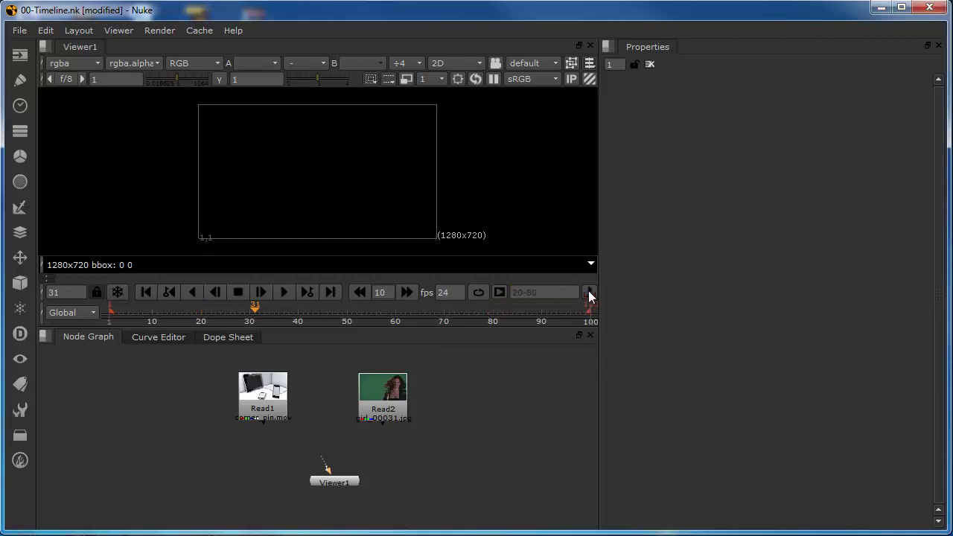
left_click_drag(242, 316, 110, 321)
left_click(263, 395)
left_click(323, 472)
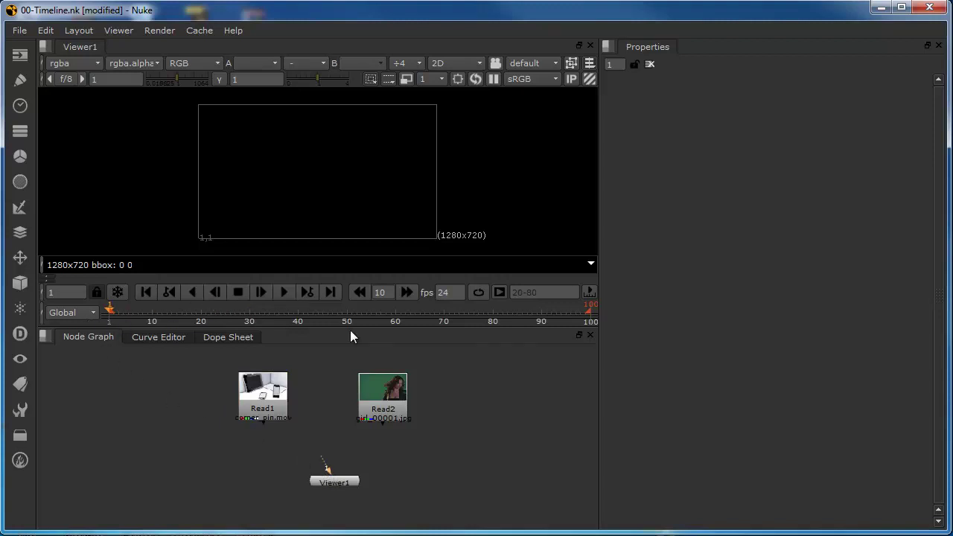
left_click(611, 311)
left_click_drag(262, 400, 283, 418)
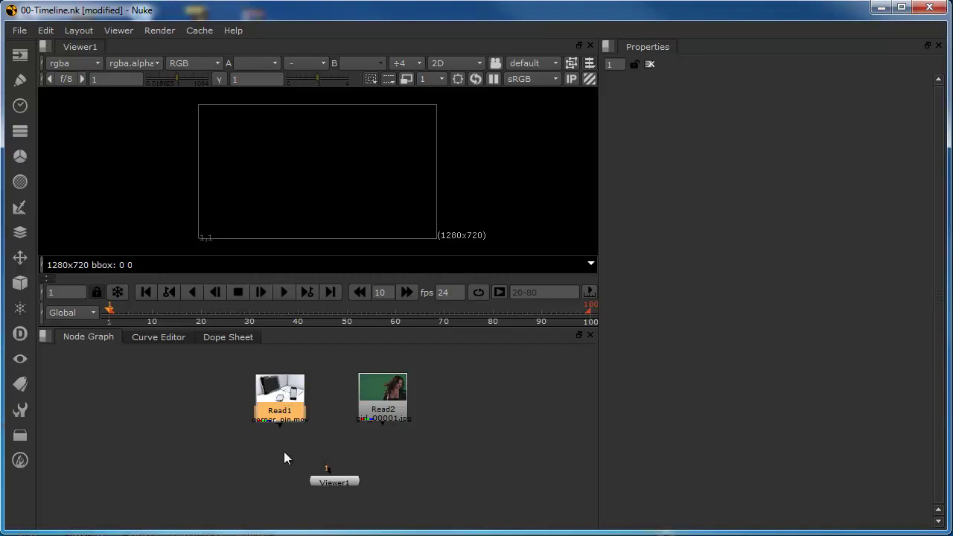
- Open Read1's properties and change its frame range end to 150
double_click(281, 400)
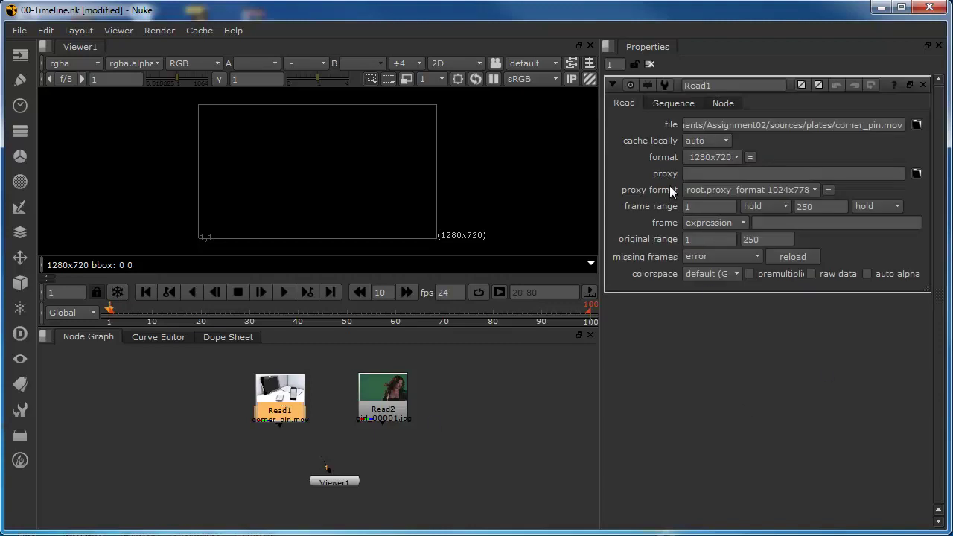
left_click(687, 208)
left_click(827, 207)
left_click(542, 400)
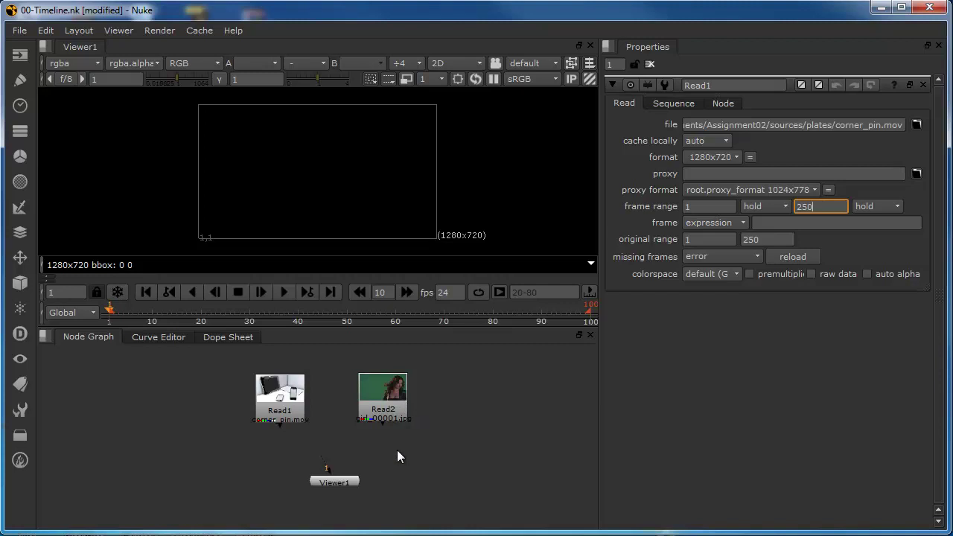
key("ctrl+a")
type("150")
left_click(791, 388)
- Revert Read1's frame range end back to 250
double_click(766, 237)
key("ctrl+c")
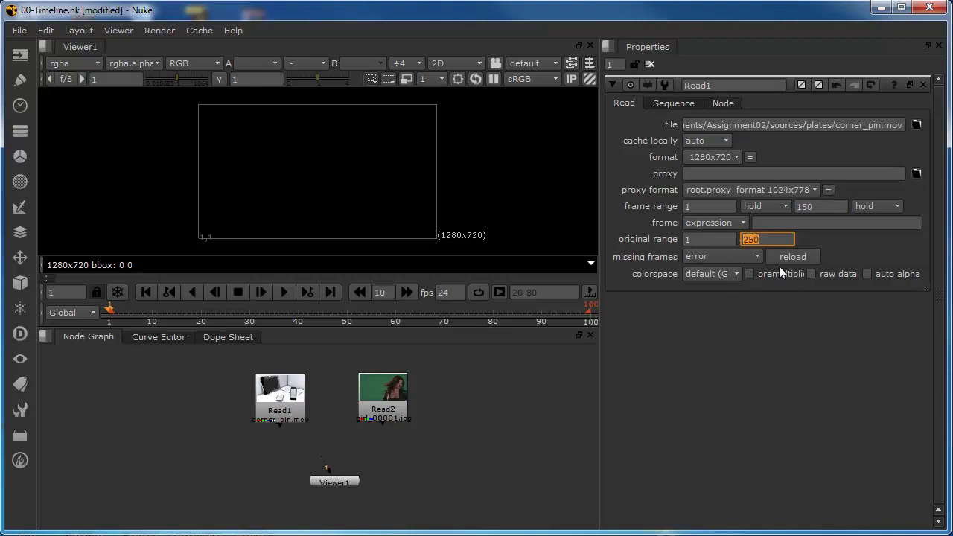
double_click(798, 207)
key("ctrl+v")
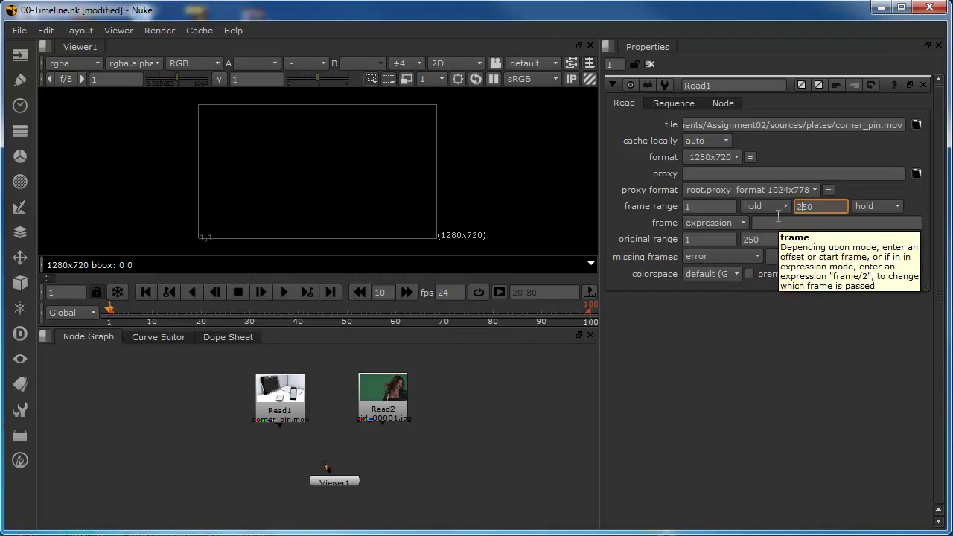
left_click(747, 369)
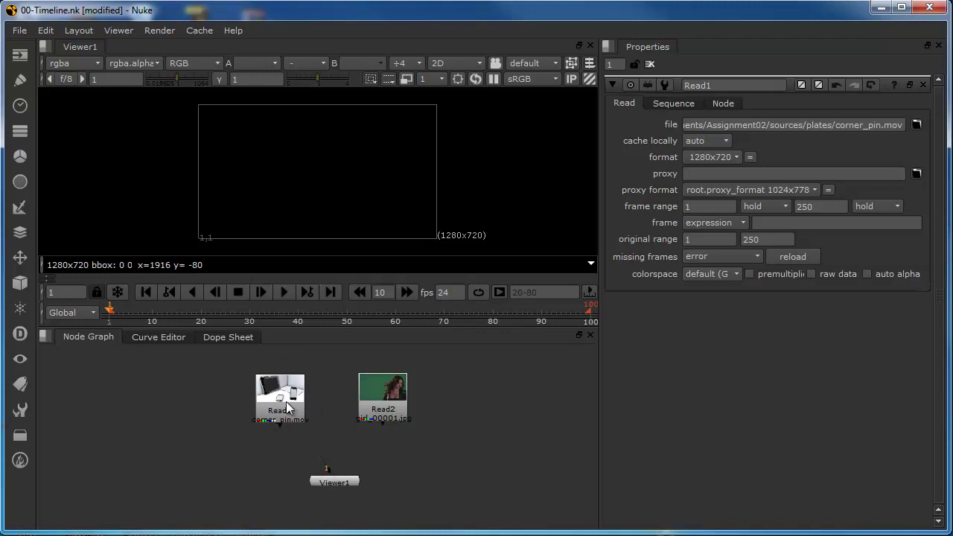
- Connect Viewer1 to Read1 and place it directly below the node
left_click_drag(287, 408, 287, 412)
left_click_drag(331, 479, 280, 412)
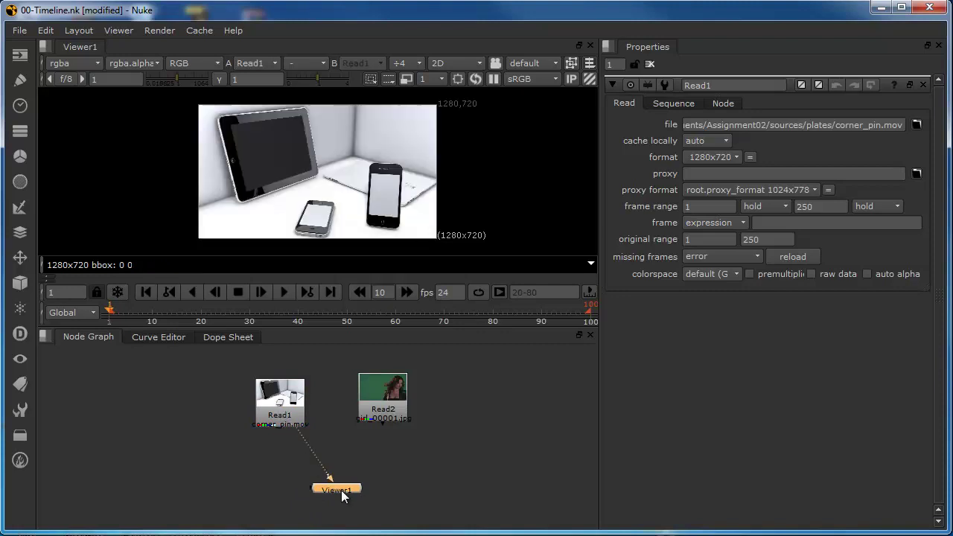
left_click_drag(340, 490, 283, 472)
- Switch the timeline range from Global to Input and scrub to frame 33
left_click(65, 316)
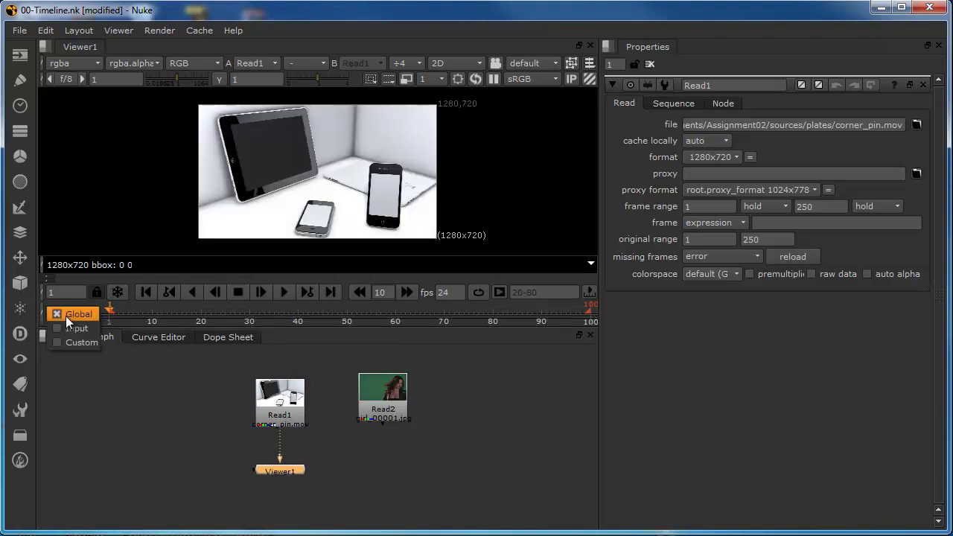
left_click(67, 326)
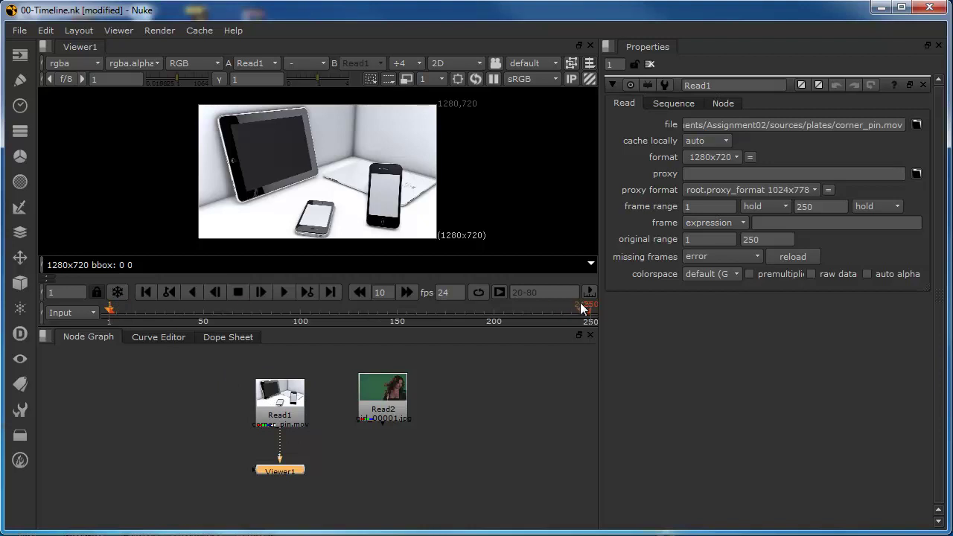
left_click(284, 403)
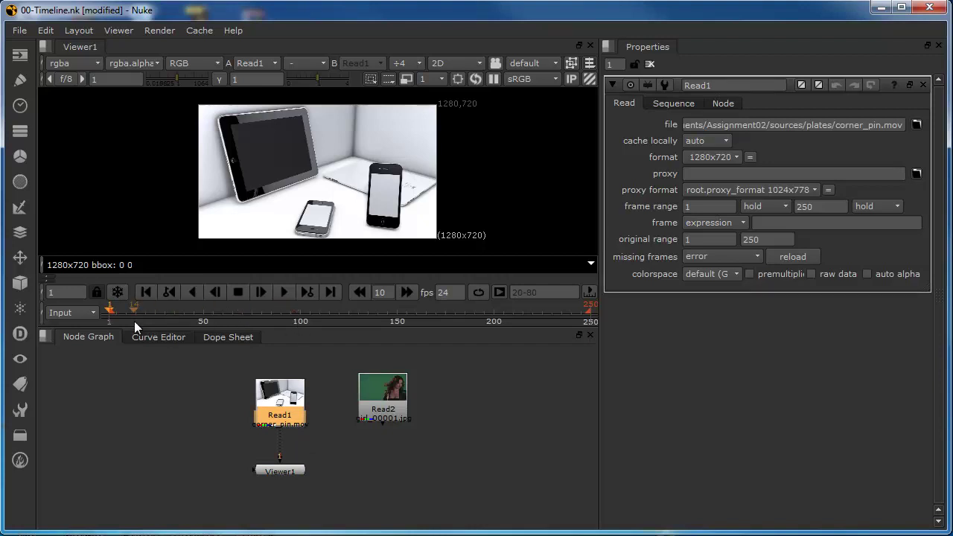
left_click_drag(117, 312, 397, 320)
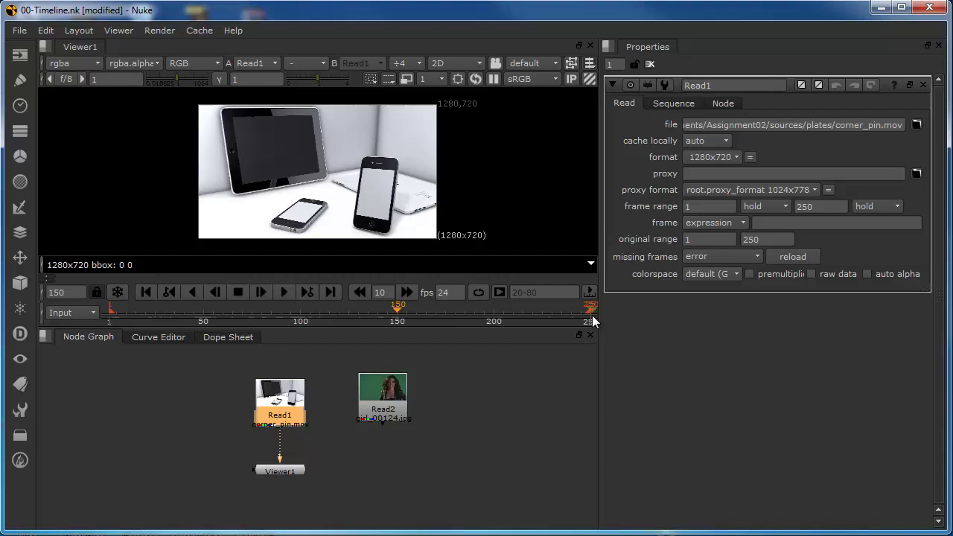
- Enable Read1's in/out range and set it to frames 0–150
left_click(589, 292)
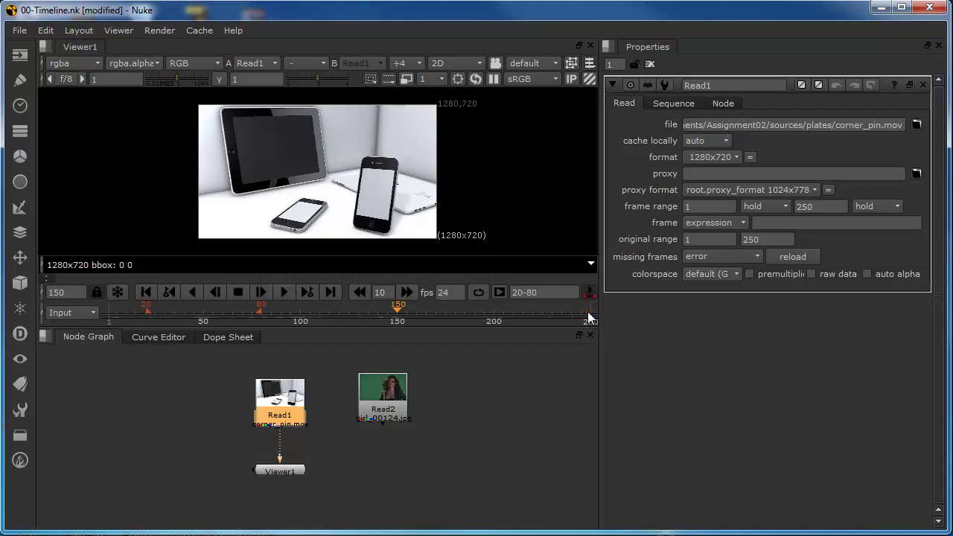
left_click_drag(588, 317, 399, 331)
left_click(539, 292)
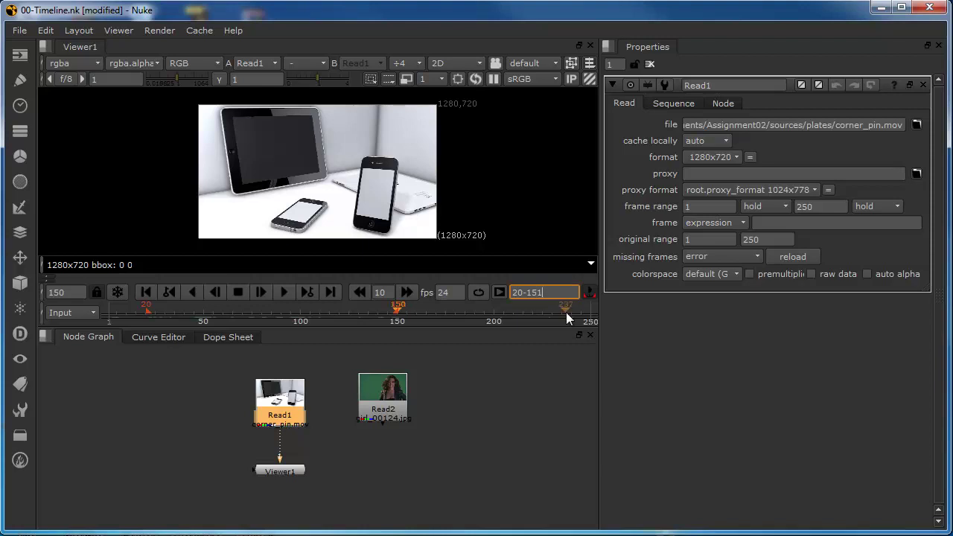
key("BackSpace")
type("0")
left_click(517, 290)
key("BackSpace")
key("Return")
- Play the 0–150 range, scrub to frame 148, and pick up the viewer input
left_click(487, 443)
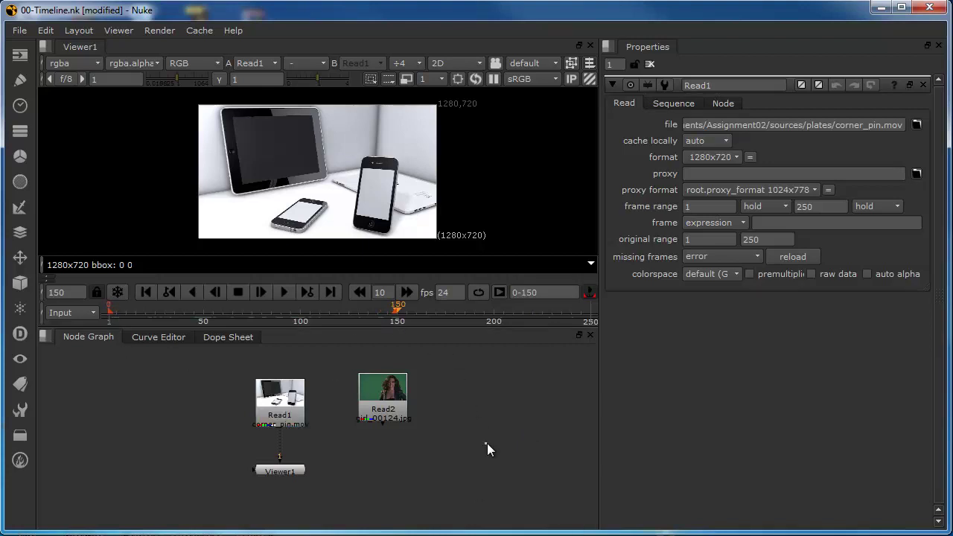
key("l")
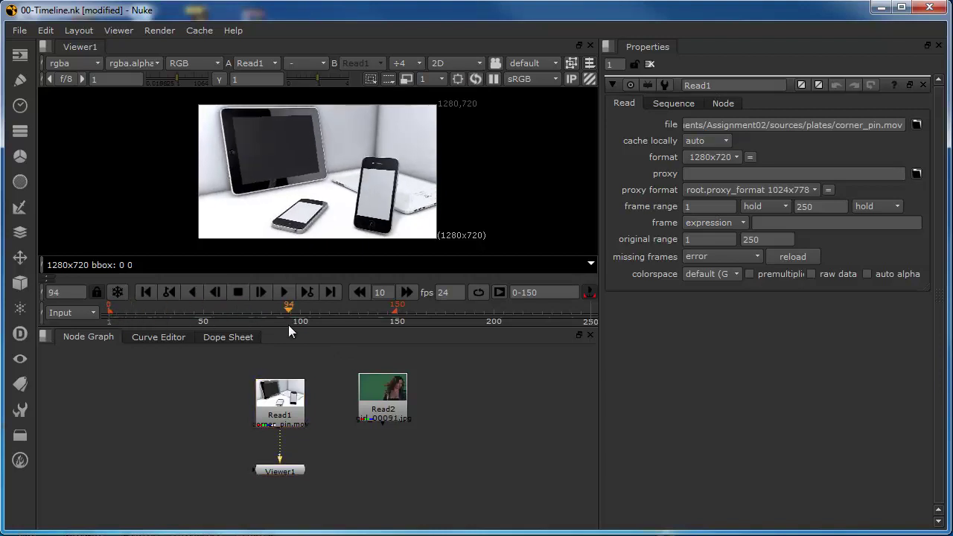
left_click_drag(289, 325, 393, 328)
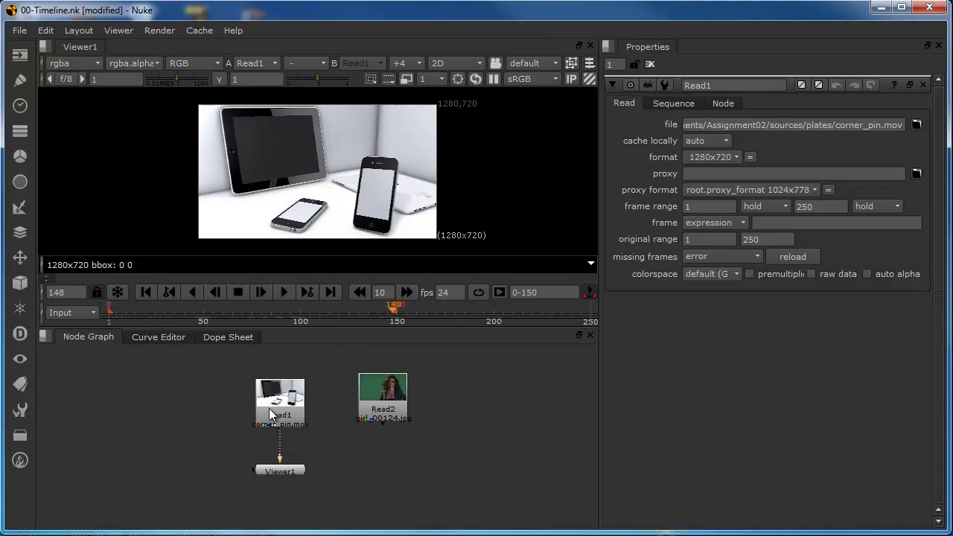
left_click_drag(280, 456, 374, 402)
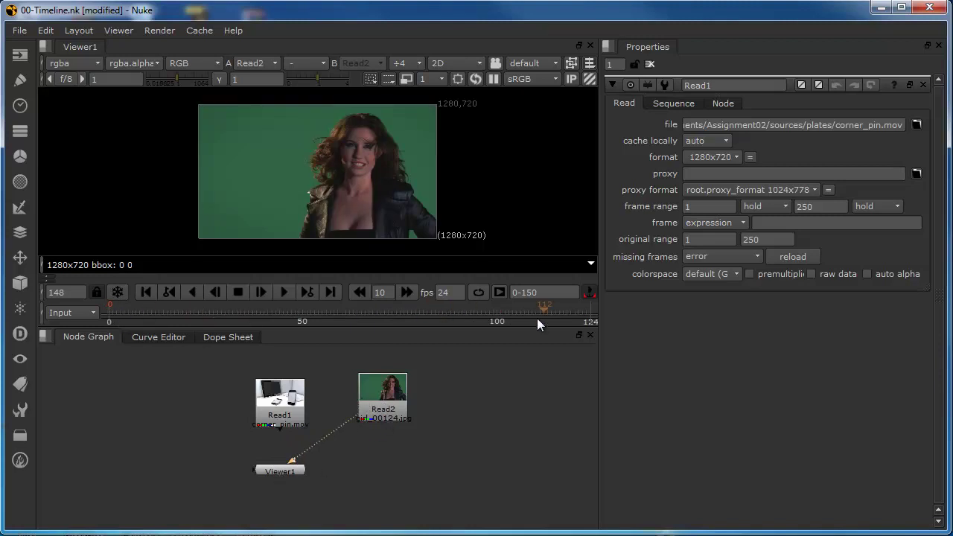
- Scrub Read2's frames and inspect its 0–124 original range in its properties
left_click_drag(579, 314, 493, 319)
double_click(396, 388)
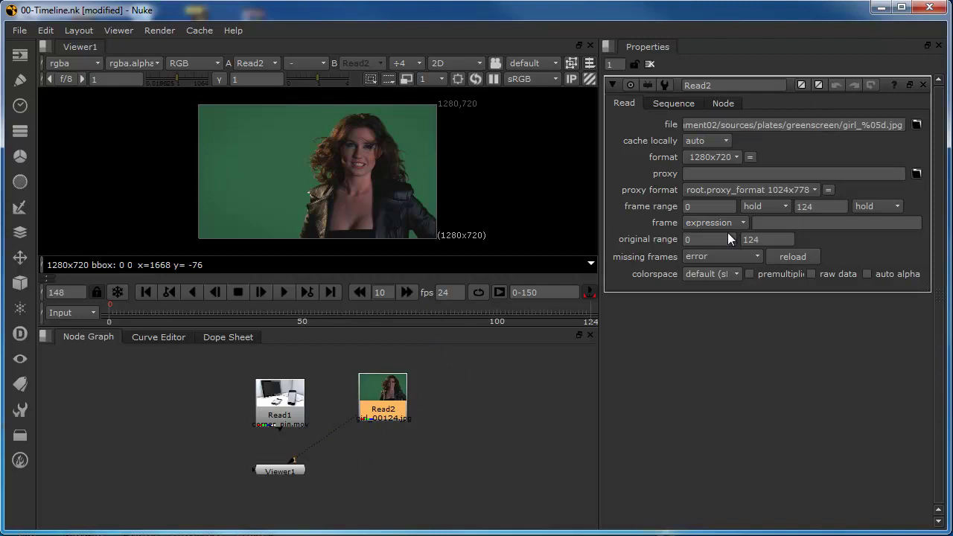
left_click(698, 240)
key("Tab")
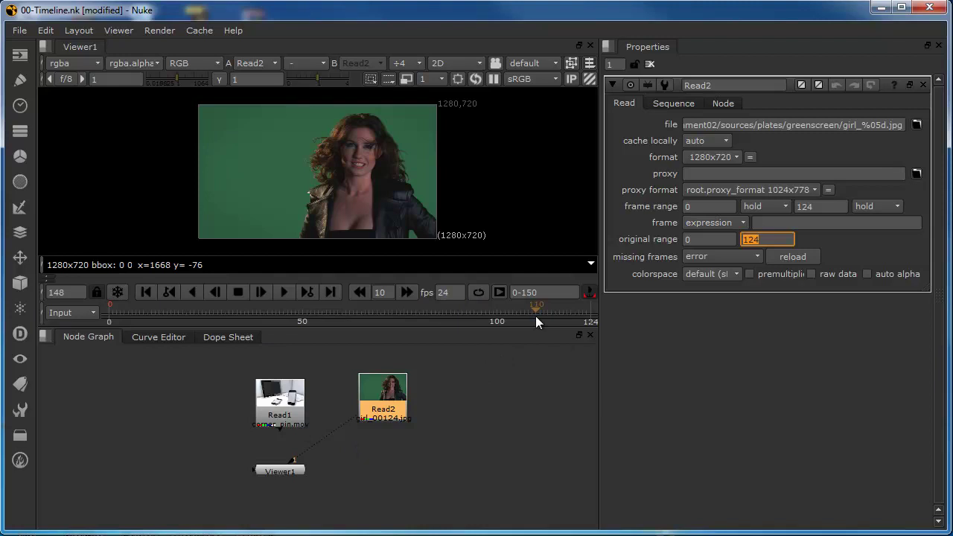
- Change the playback range to 10–150 and scrub near frame 10 to check
mouse_move(138, 313)
left_mouse_down()
mouse_move(130, 314)
mouse_move(321, 325)
mouse_move(108, 332)
mouse_move(213, 323)
mouse_move(148, 330)
left_mouse_up()
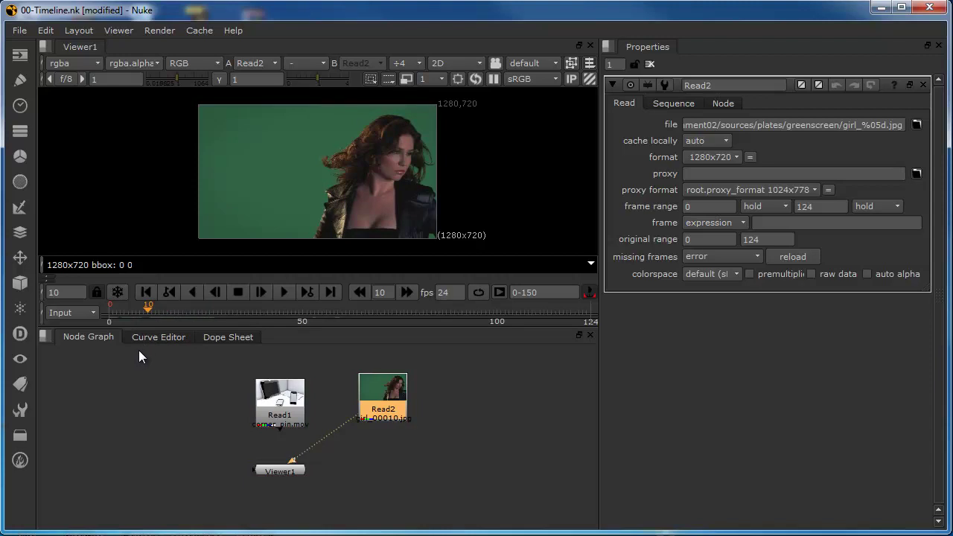
left_click(512, 293)
type("1")
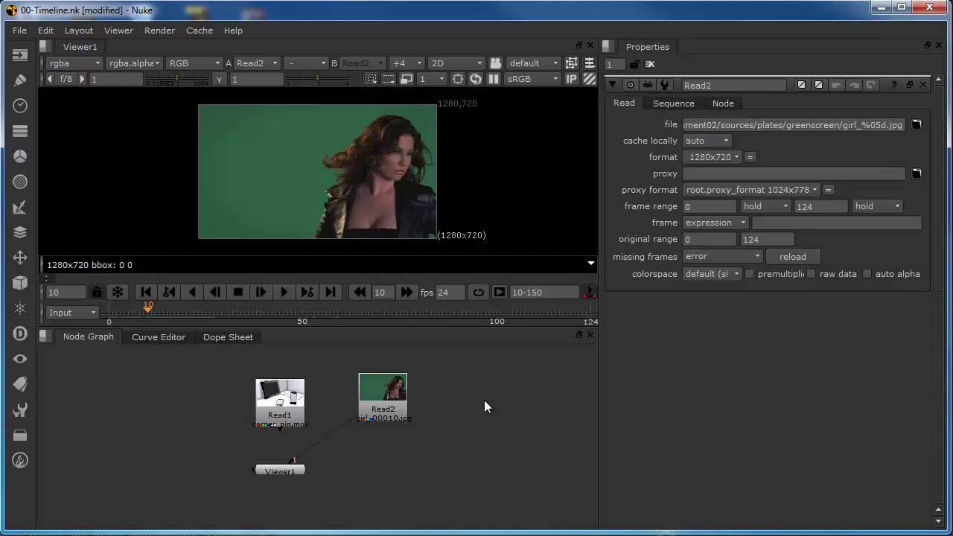
left_click(588, 292)
mouse_move(147, 314)
left_mouse_down()
mouse_move(221, 320)
mouse_move(95, 320)
mouse_move(149, 322)
mouse_move(101, 322)
mouse_move(150, 321)
mouse_move(146, 313)
left_mouse_up()
- Set the timeline range back to Global so it spans frames 1–100
left_click(63, 312)
left_click(86, 301)
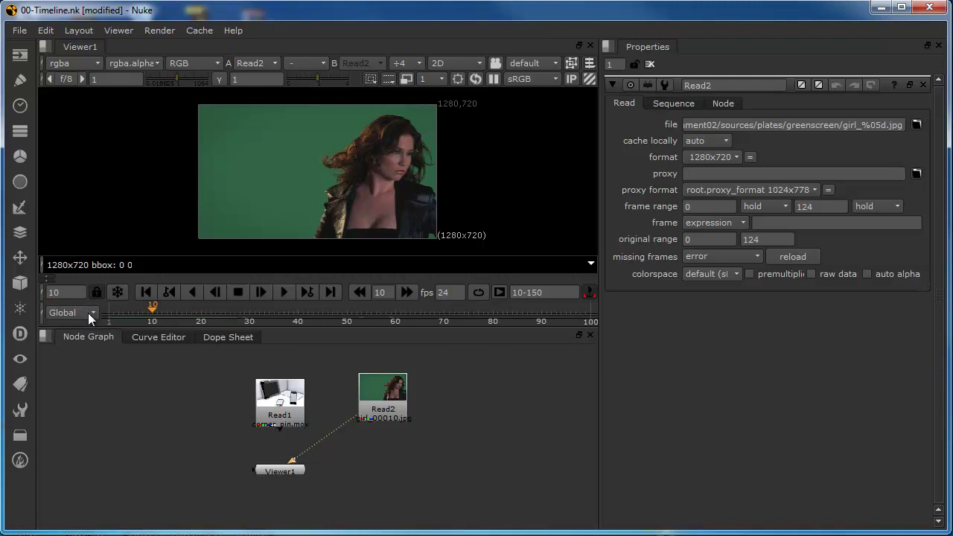
left_click(79, 312)
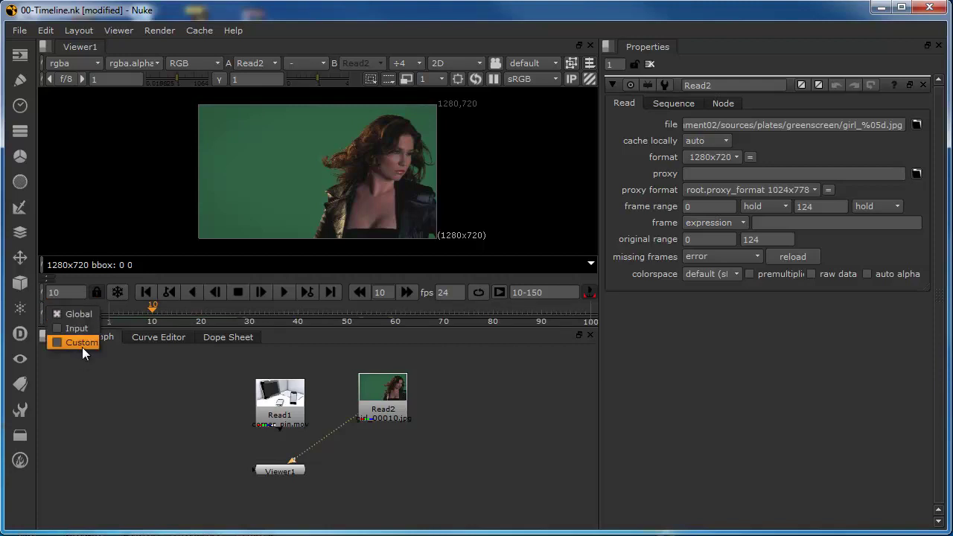
left_click(116, 375)
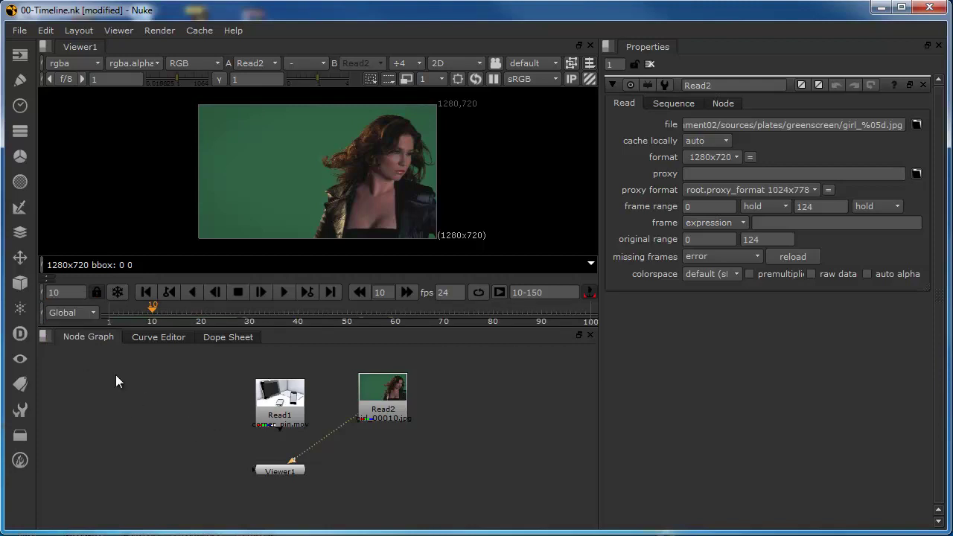